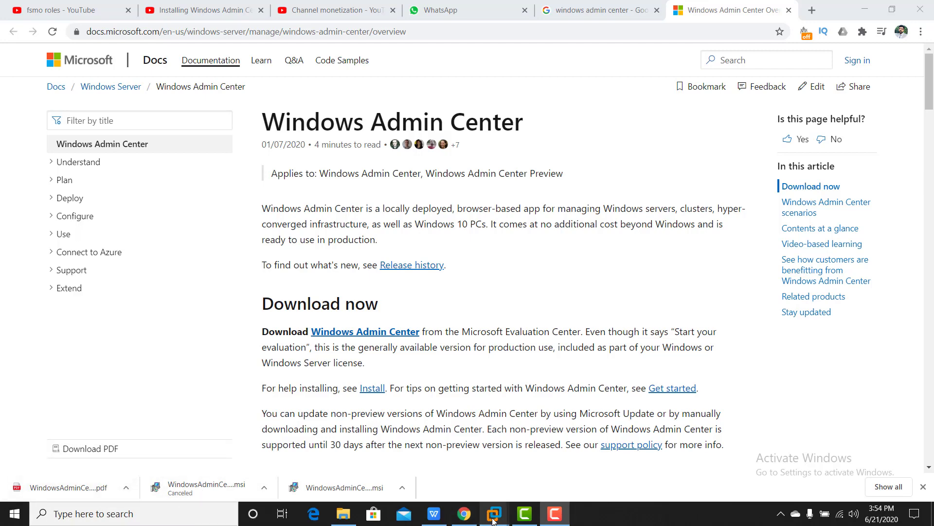
On the Windows 10 VM, run WindowsAdminCenter1910.2 from the Downloads folder.
{"action": "mouse_move", "coordinate": [495, 520]}
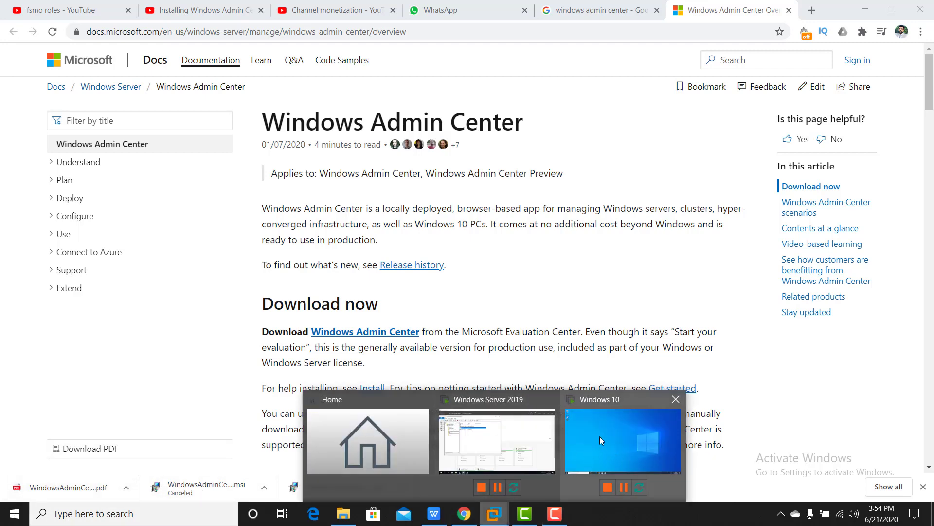
{"action": "left_click", "coordinate": [599, 436]}
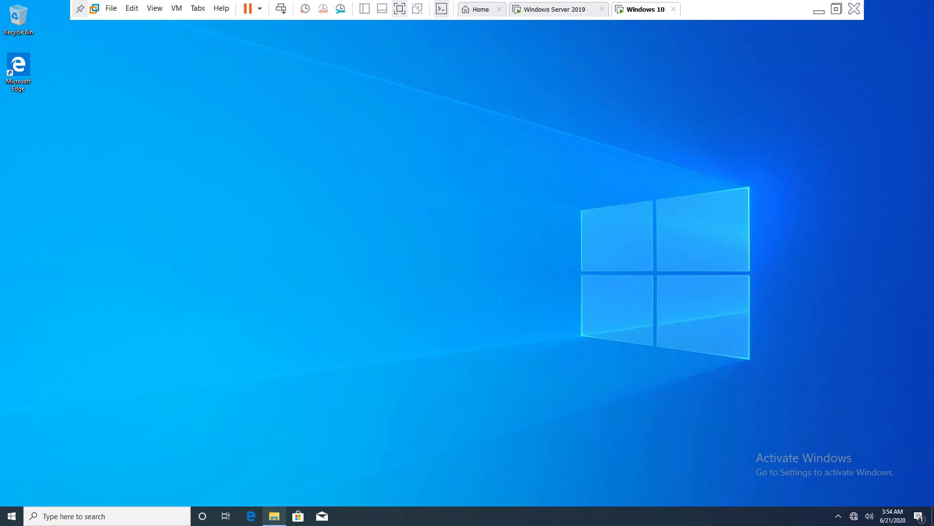
{"action": "left_click", "coordinate": [274, 516]}
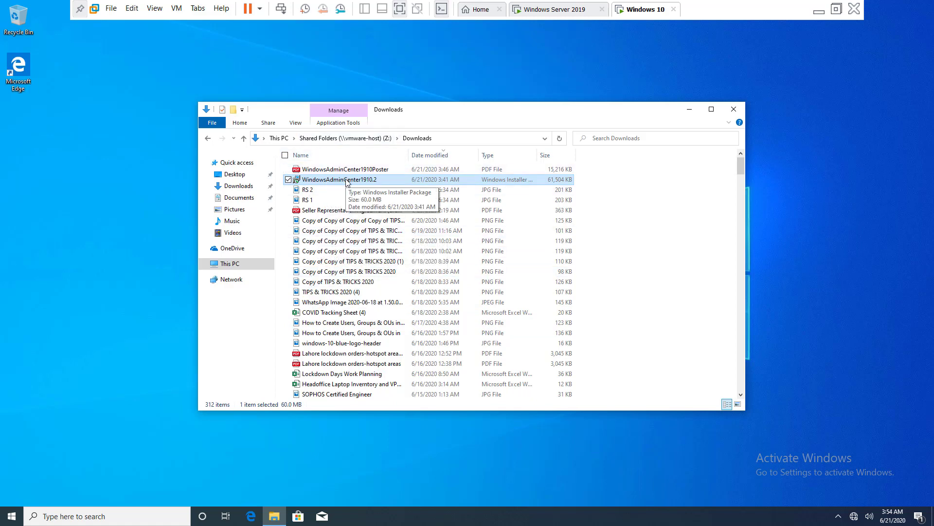
{"action": "double_click", "coordinate": [348, 181]}
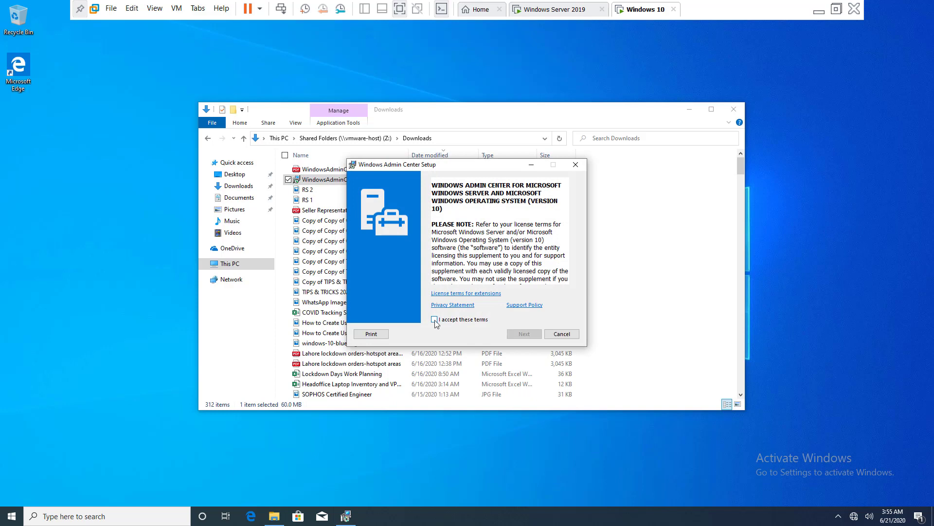
Accept the license terms and continue with 'Use Microsoft Update' left selected.
{"action": "left_click", "coordinate": [434, 320]}
{"action": "left_click", "coordinate": [524, 334]}
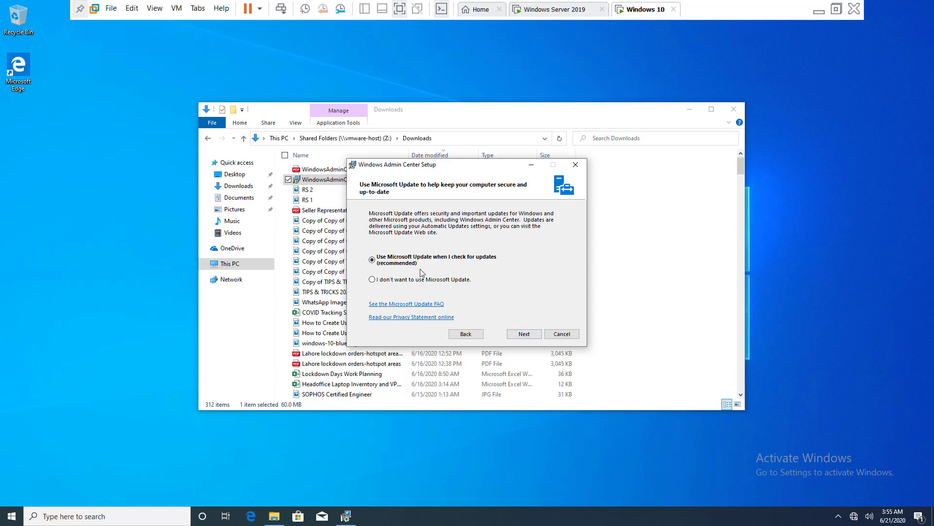
{"action": "left_click", "coordinate": [518, 335]}
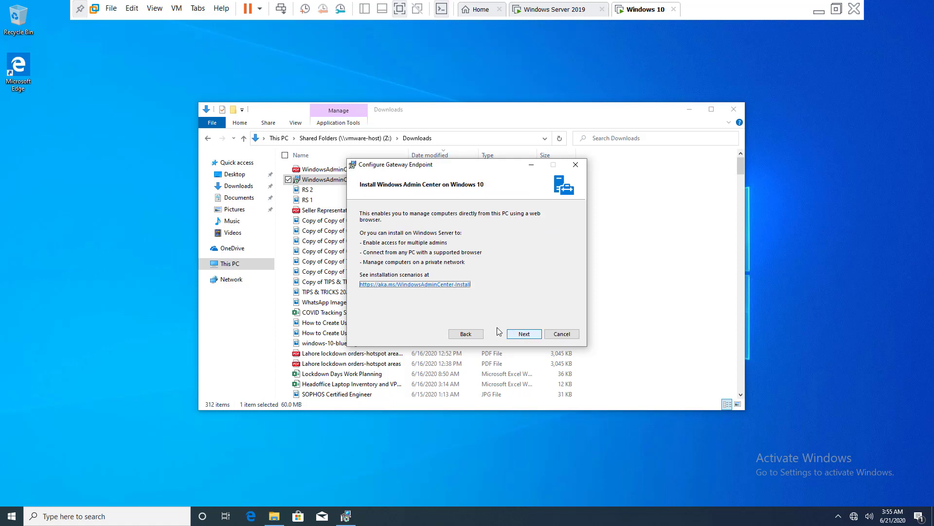
Keep port 6516, enable 'Create a desktop shortcut', and begin the install.
{"action": "left_click", "coordinate": [524, 333]}
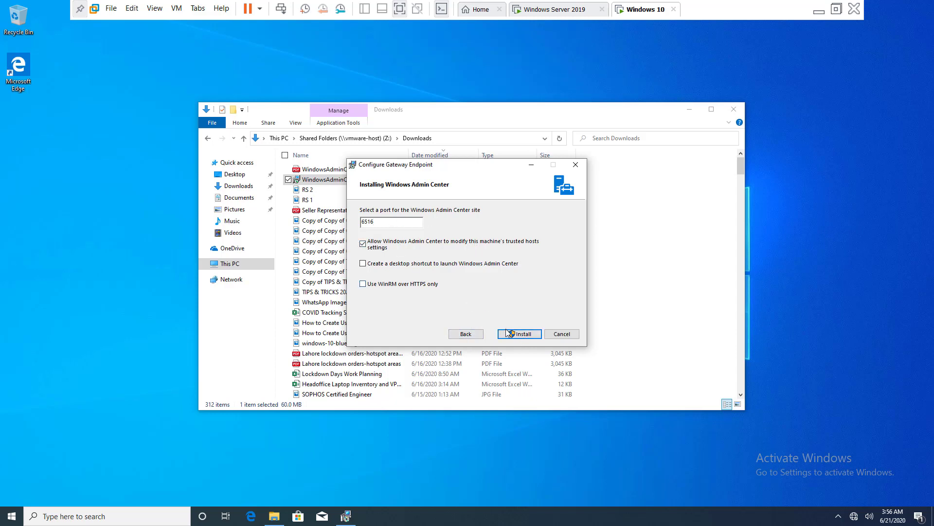
{"action": "left_click", "coordinate": [457, 263]}
{"action": "left_click", "coordinate": [525, 334]}
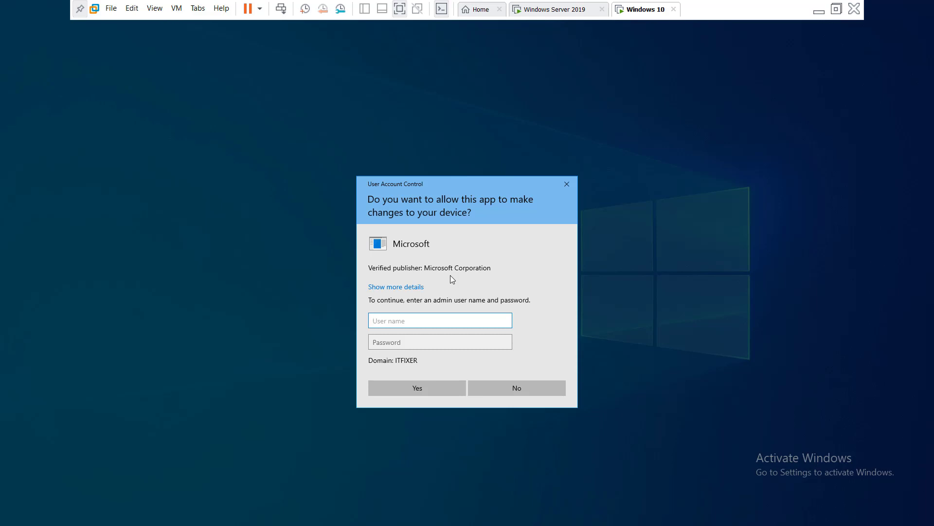
Approve the UAC prompt with the administrator user name and its password.
{"action": "type", "text": "administrator"}
{"action": "key", "text": "Tab"}
{"action": "type", "text": "••••"}
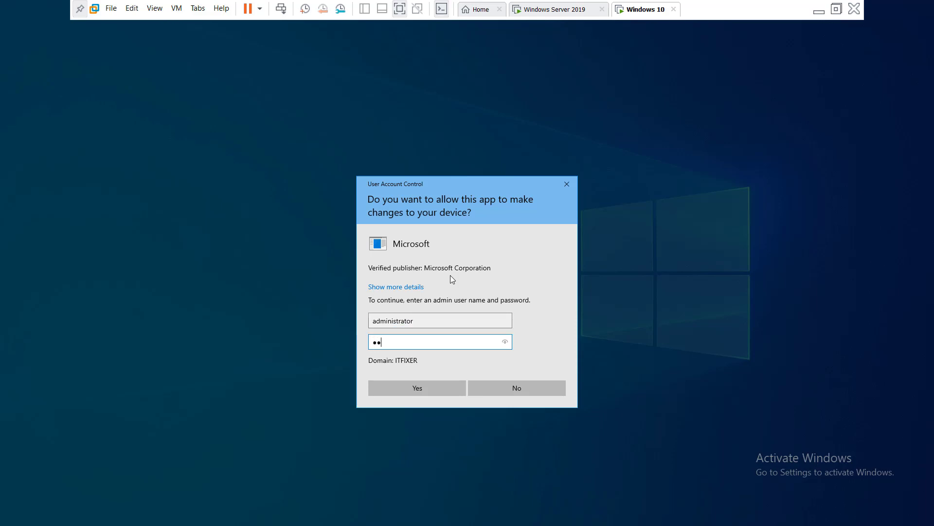
{"action": "type", "text": "••"}
{"action": "key", "text": "BackSpace"}
{"action": "key", "text": "BackSpace"}
{"action": "key", "text": "BackSpace"}
{"action": "key", "text": "BackSpace"}
{"action": "key", "text": "BackSpace"}
{"action": "key", "text": "BackSpace"}
{"action": "type", "text": "••••••••"}
{"action": "key", "text": "Return"}
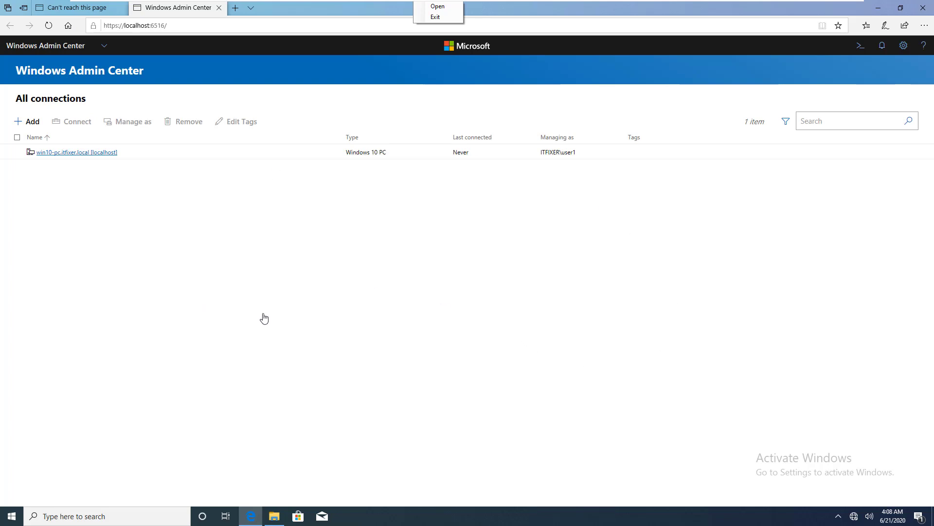
Open the Add resources pane from All connections.
{"action": "left_click", "coordinate": [34, 121]}
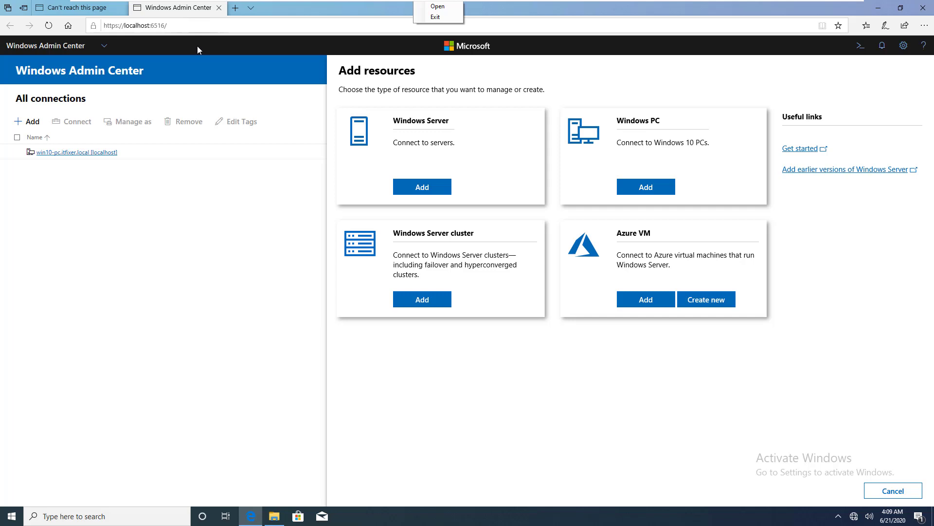
Choose Add on the Windows Server card, then go to the Windows Server 2019 VM.
{"action": "left_click", "coordinate": [426, 192]}
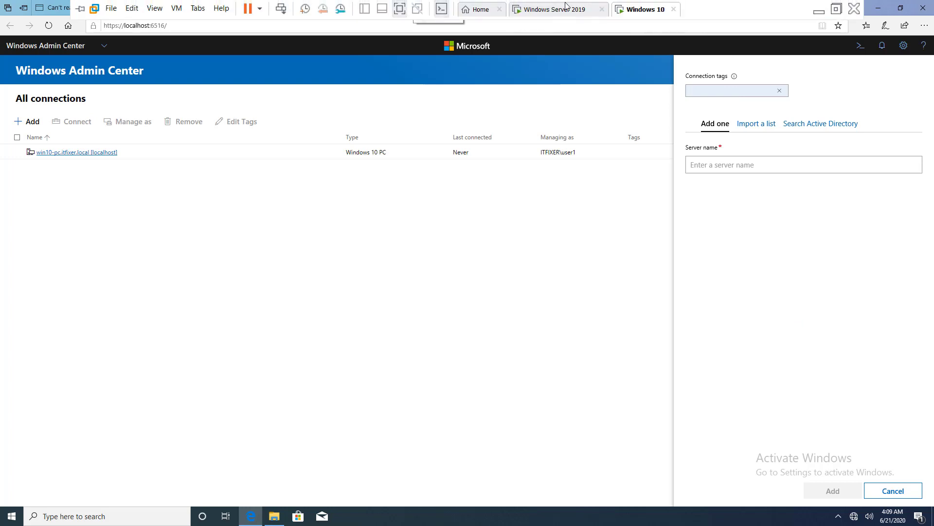
{"action": "left_click", "coordinate": [566, 9]}
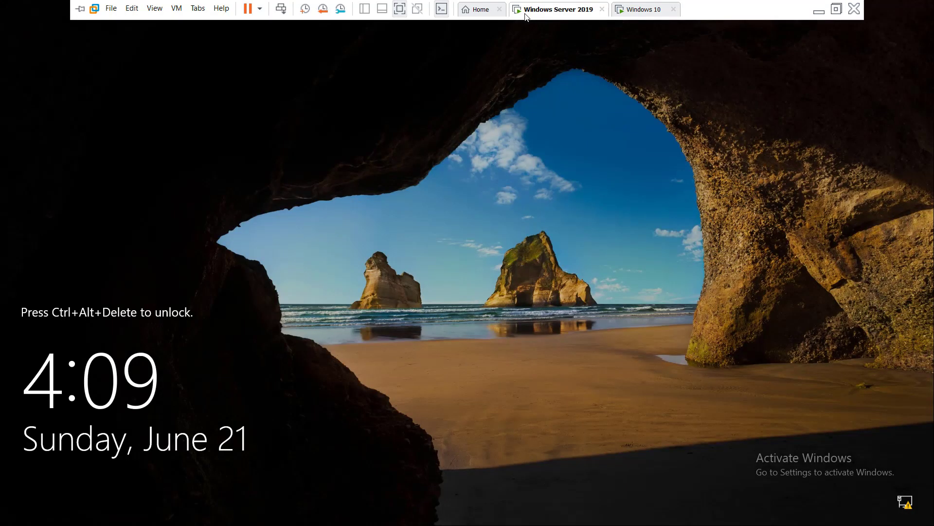
Unlock SVR2K19 with Ctrl+Alt+Del and the password, then view Local Server properties.
{"action": "right_click", "coordinate": [576, 10]}
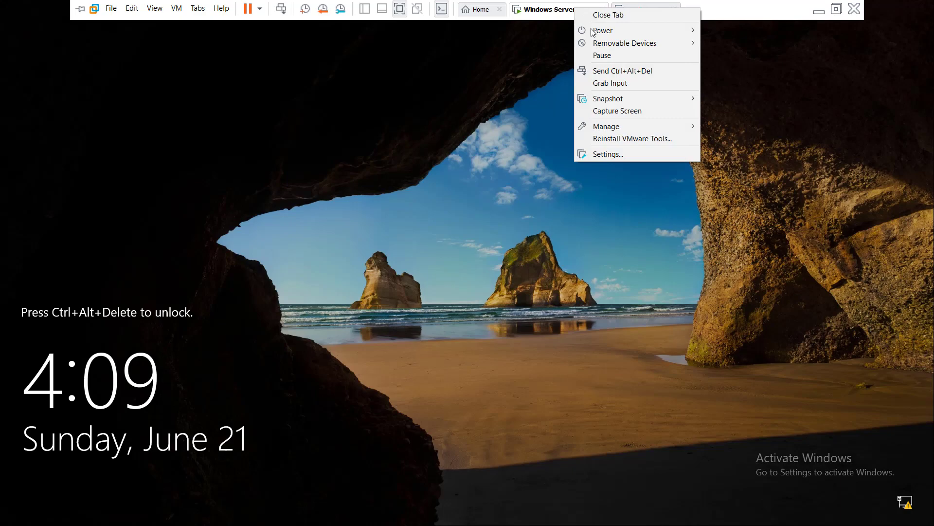
{"action": "left_click", "coordinate": [623, 70]}
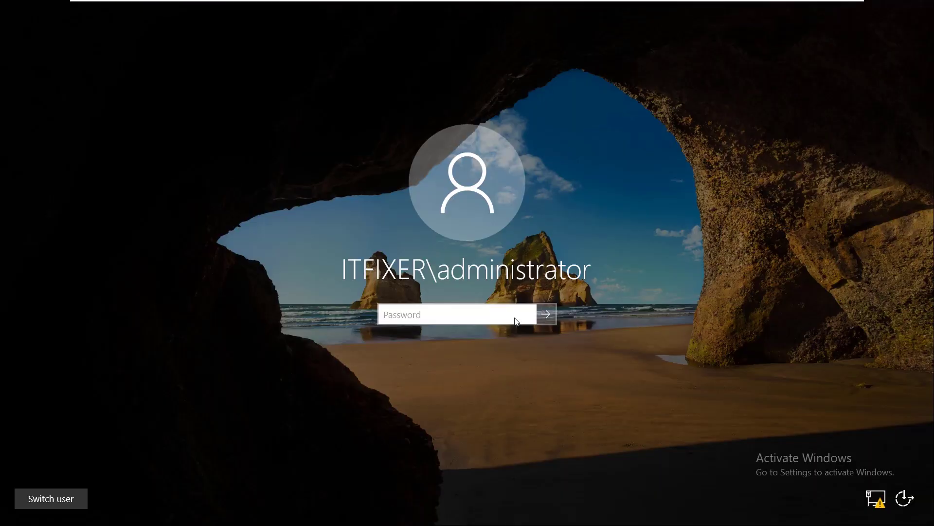
{"action": "left_click", "coordinate": [486, 315]}
{"action": "type", "text": "•••••••"}
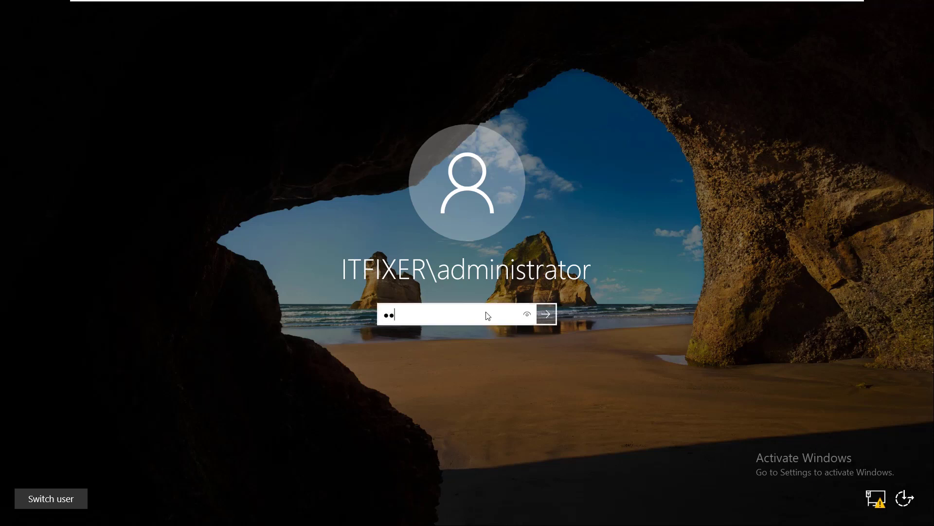
{"action": "key", "text": "Return"}
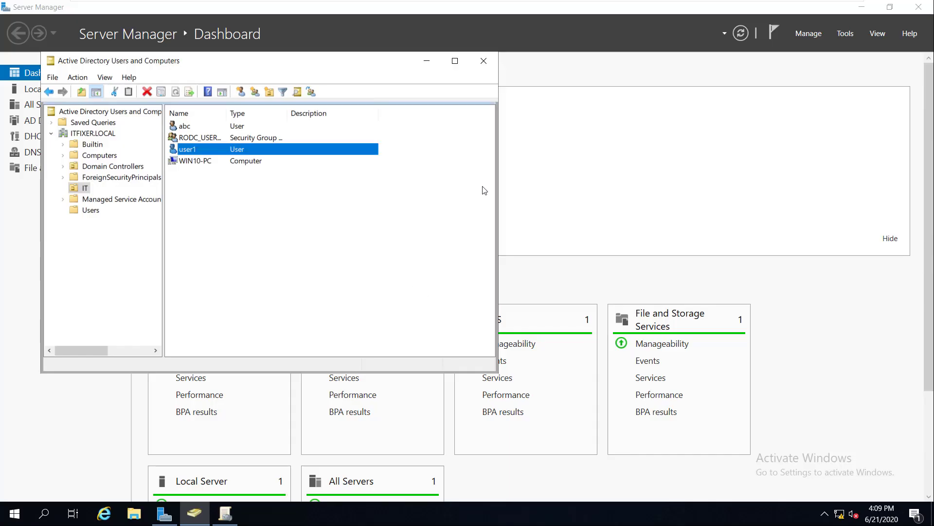
{"action": "left_click", "coordinate": [482, 61]}
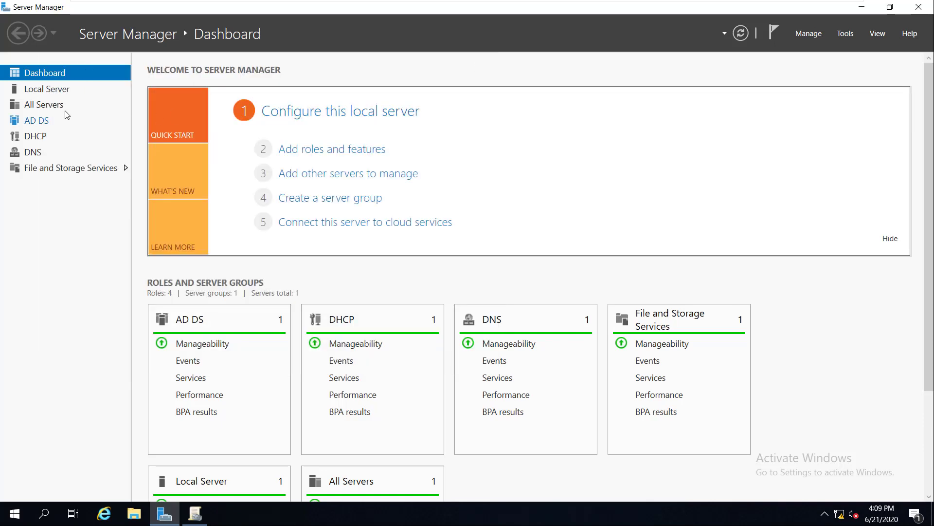
{"action": "left_click", "coordinate": [62, 90]}
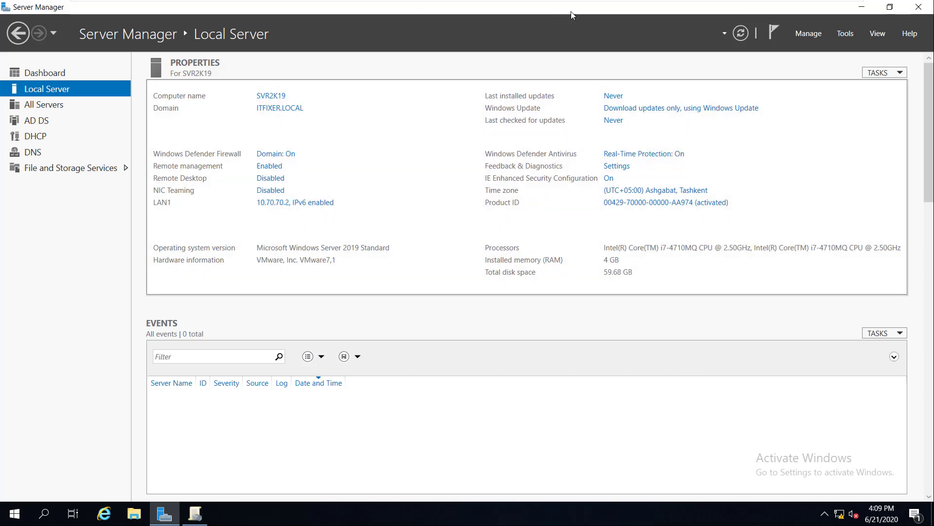
Back on the Windows 10 VM, enter svr2k19.itfixer.local as the server name.
{"action": "mouse_move", "coordinate": [690, 5]}
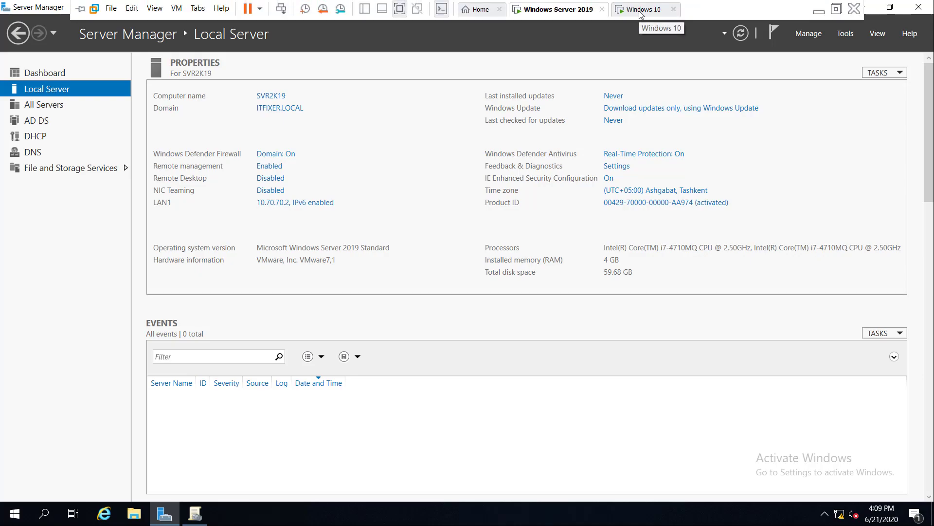
{"action": "left_click", "coordinate": [642, 10]}
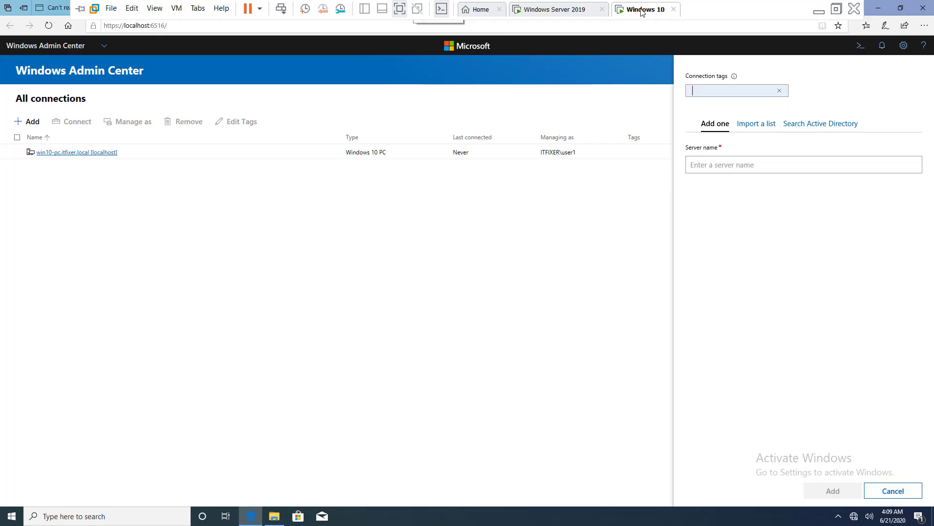
{"action": "left_click", "coordinate": [721, 165]}
{"action": "type", "text": "sv"}
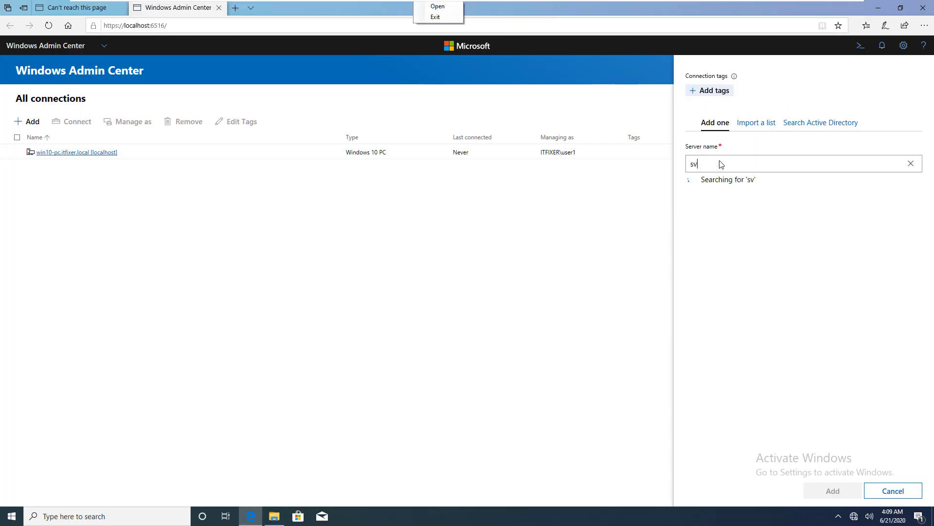
{"action": "type", "text": "r2k16.itfixer.local"}
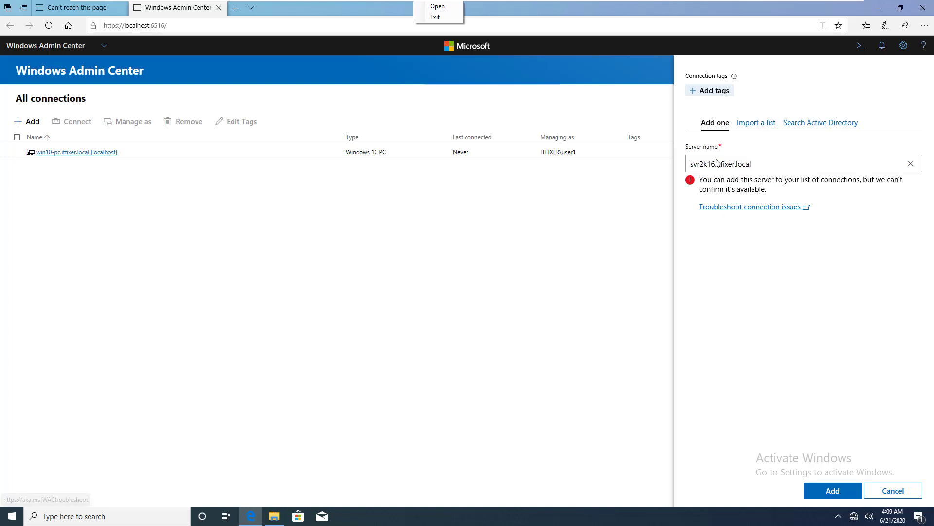
{"action": "key", "text": "BackSpace"}
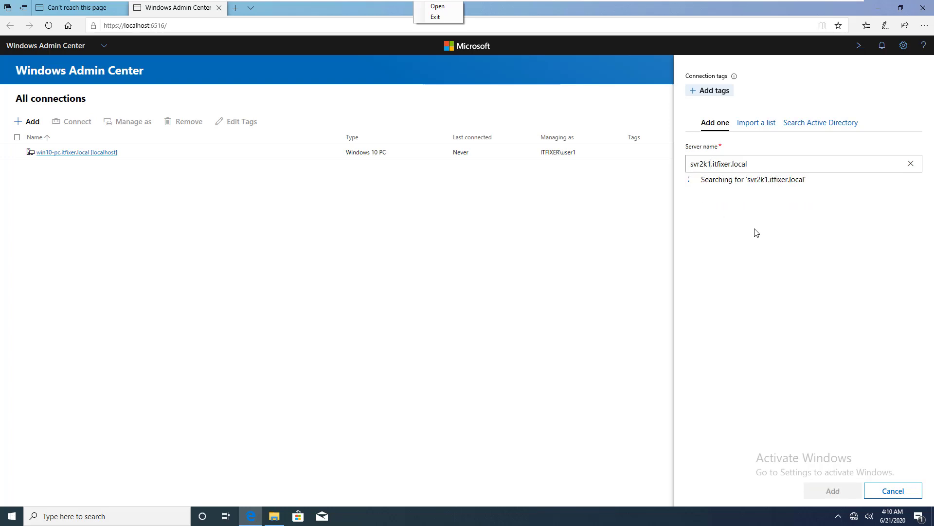
{"action": "type", "text": "9"}
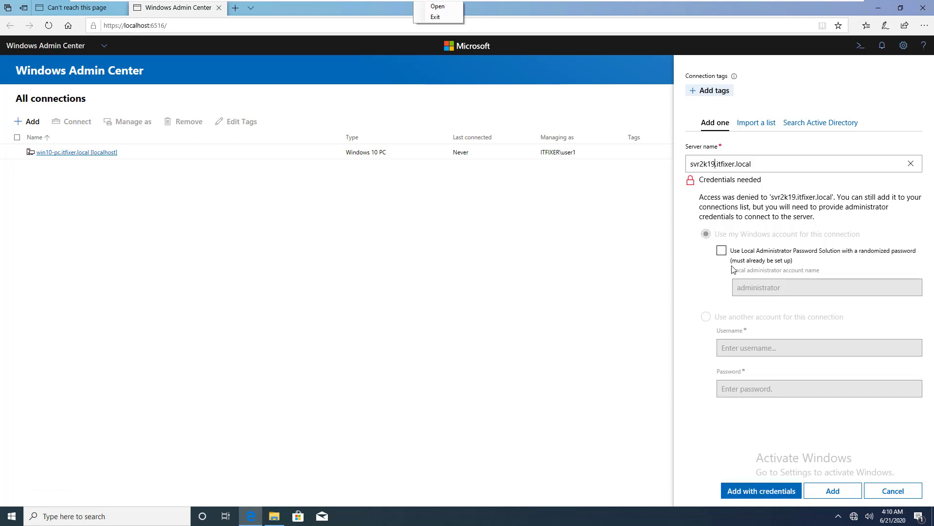
Choose Add with credentials and select 'Use another account for this connection'.
{"action": "left_click", "coordinate": [763, 490]}
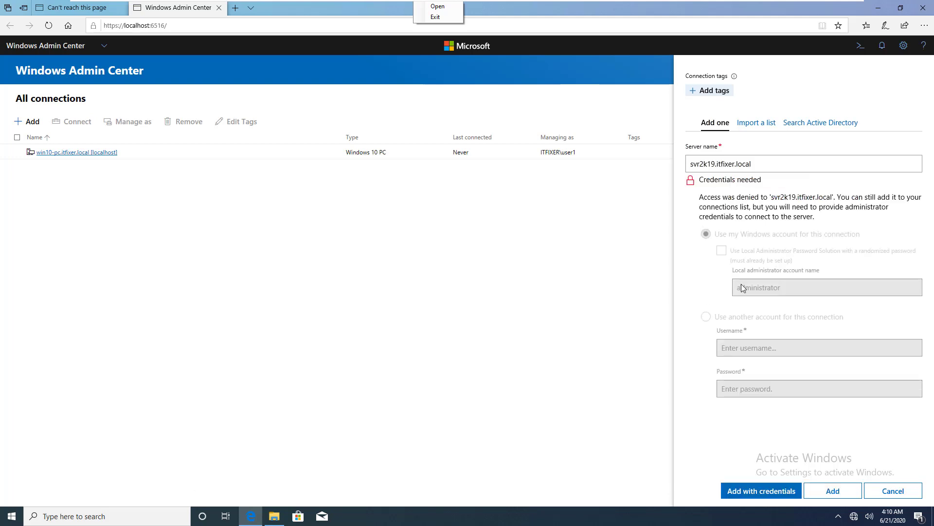
{"action": "left_click", "coordinate": [722, 250]}
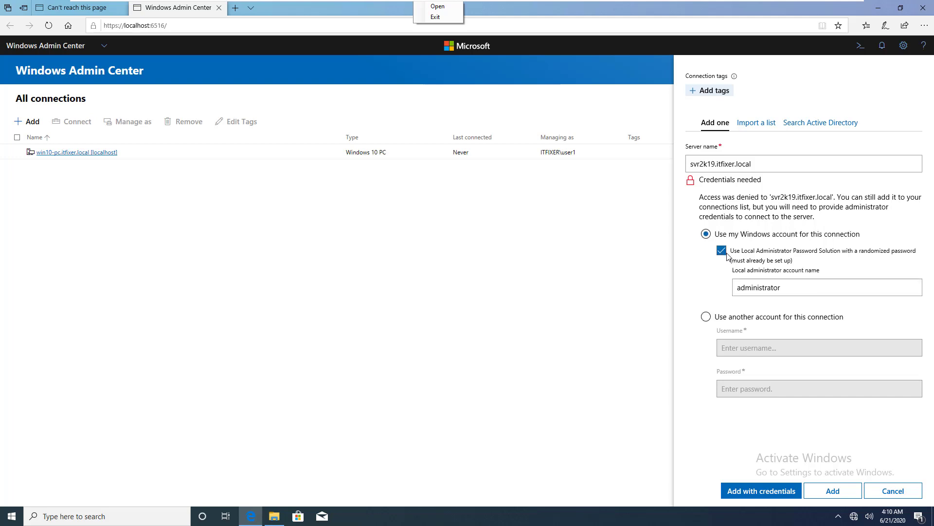
{"action": "left_click", "coordinate": [706, 316]}
{"action": "left_click", "coordinate": [754, 349]}
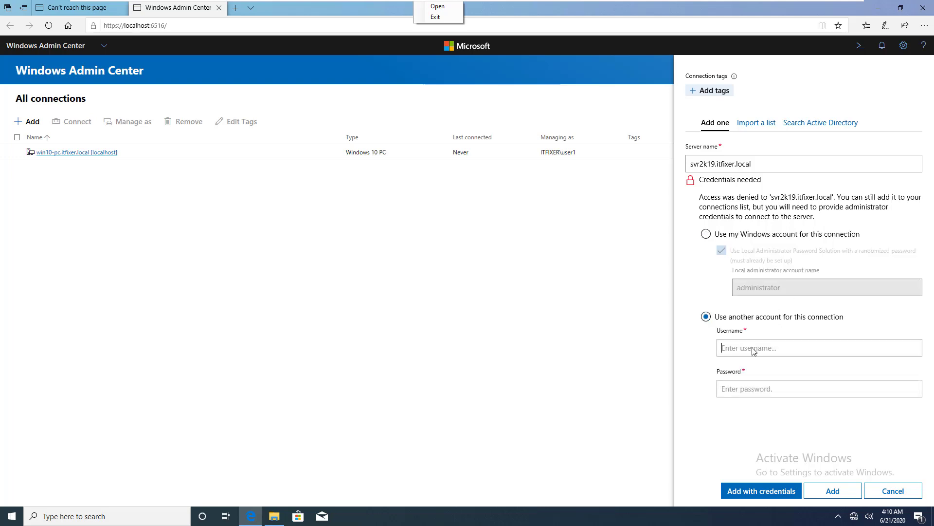
Enter itfixer\administrator with its password and add the server connection.
{"action": "type", "text": "itfixer\\administrator"}
{"action": "key", "text": "Tab"}
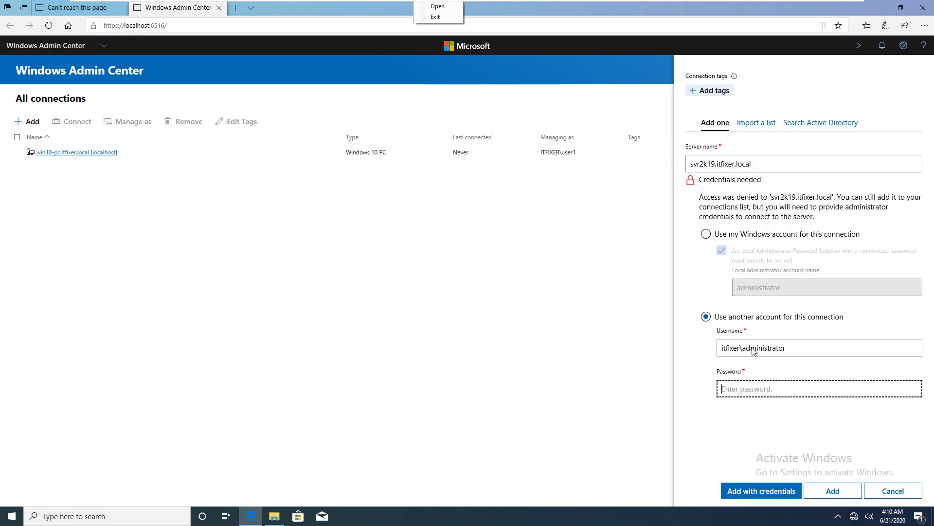
{"action": "type", "text": "••••••••"}
{"action": "left_click", "coordinate": [833, 490]}
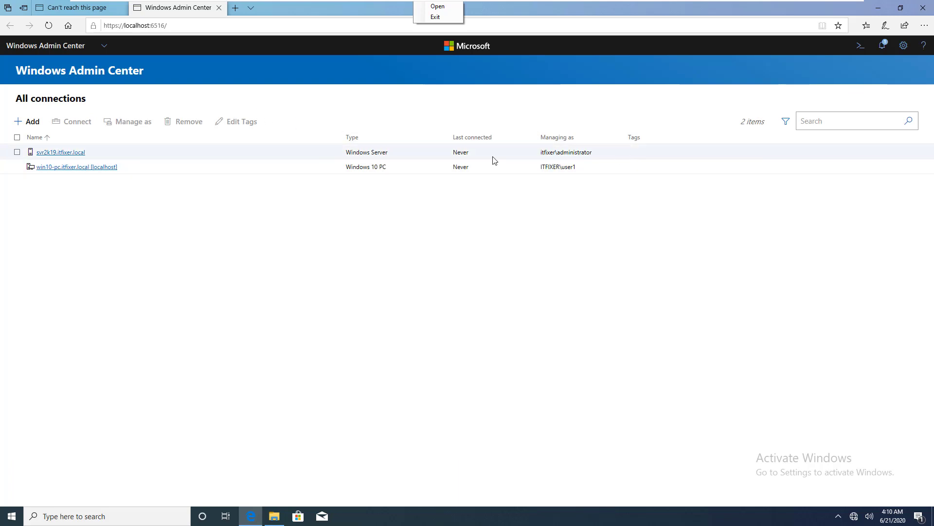
Connect to svr2k19.itfixer.local, save the browser password, and scroll to the CPU and memory charts.
{"action": "left_click", "coordinate": [73, 153]}
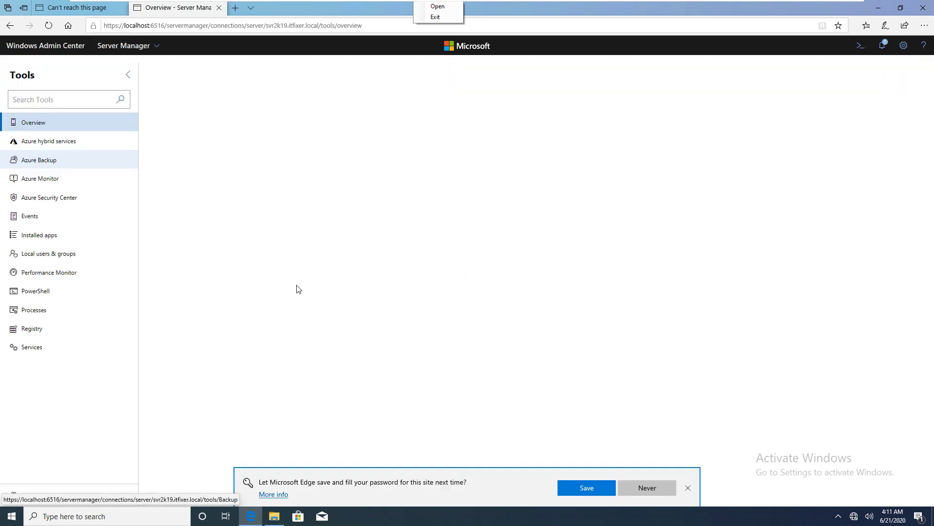
{"action": "left_click", "coordinate": [589, 488]}
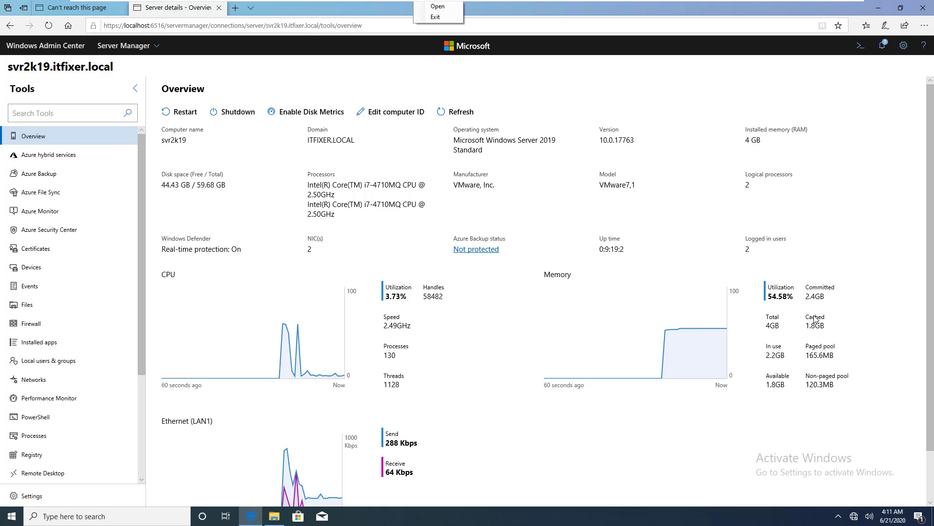
{"action": "scroll", "coordinate": [268, 362], "scroll_direction": "down", "scroll_amount": 1}
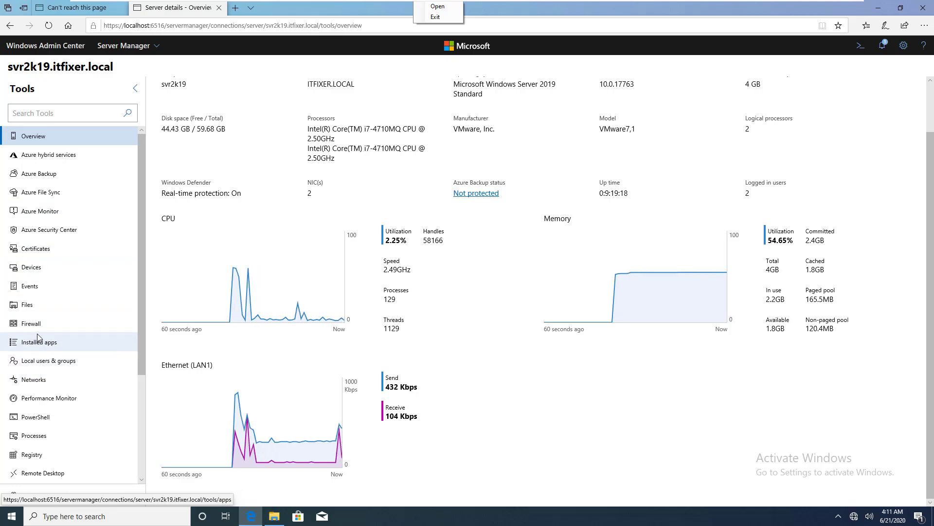
Browse svr2k19.itfixer.local's files and open the C: drive, listing its 11 items.
{"action": "left_click", "coordinate": [40, 305]}
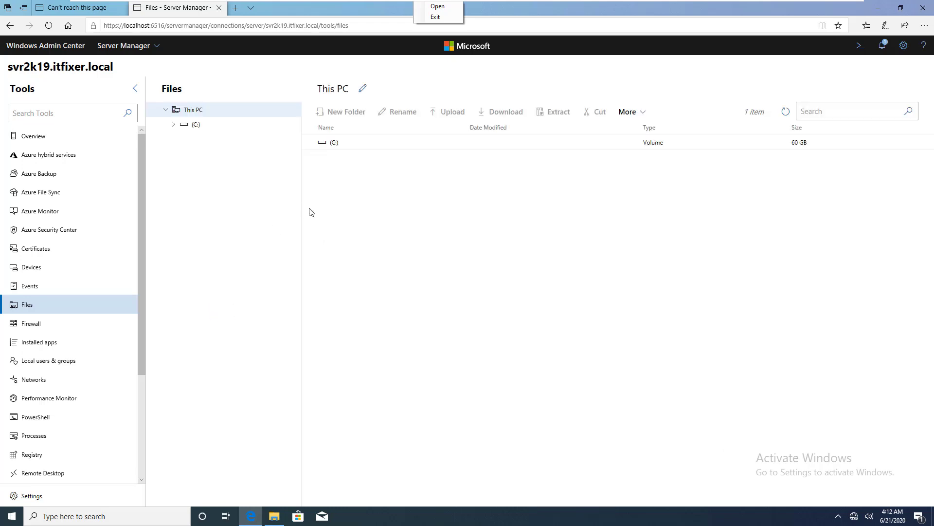
{"action": "double_click", "coordinate": [335, 143]}
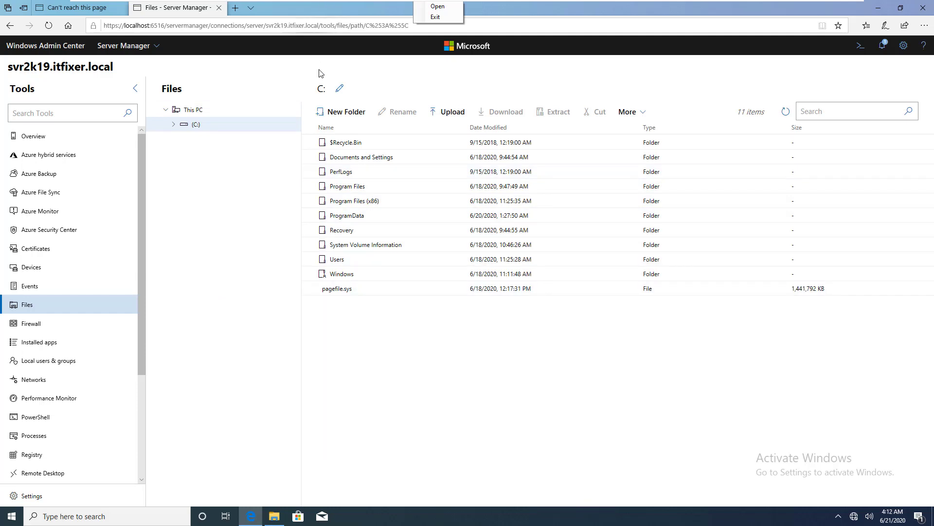
Create a folder named 'Test Folder' on the C: drive and select it.
{"action": "left_click", "coordinate": [342, 116]}
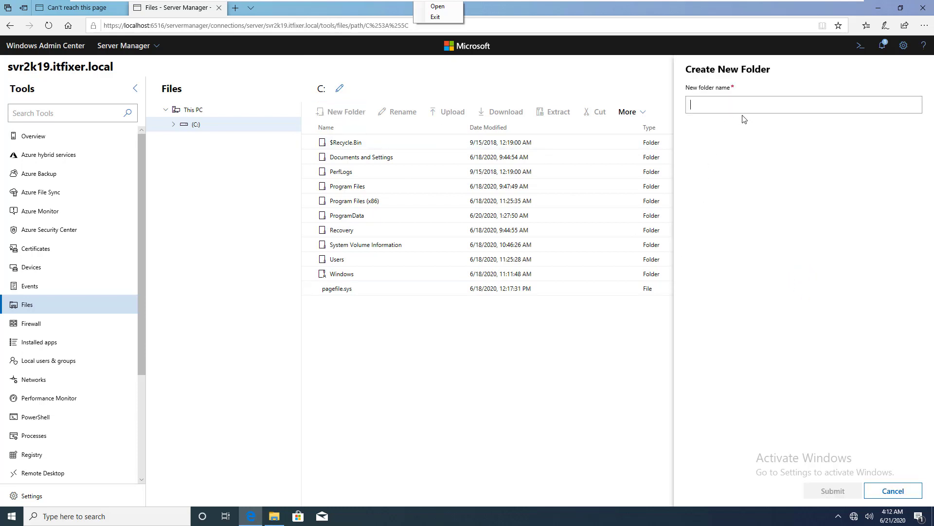
{"action": "type", "text": "Test Folder"}
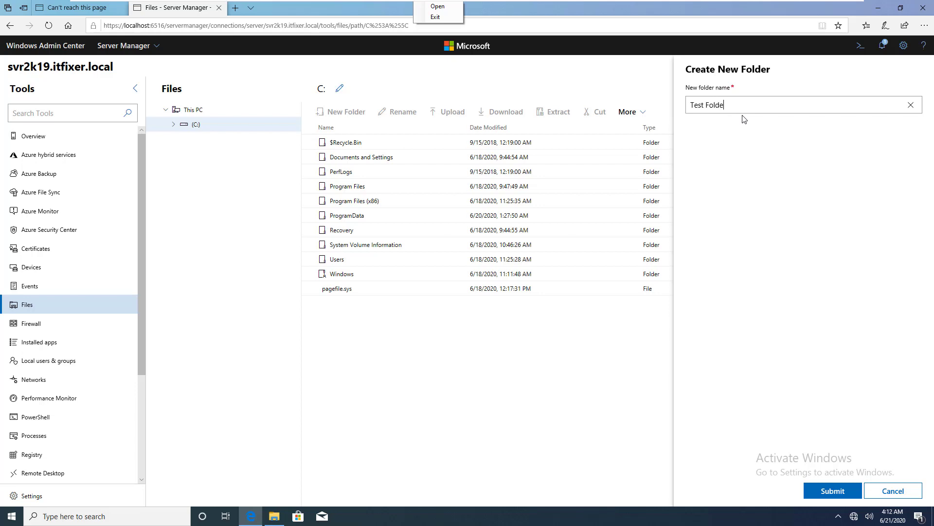
{"action": "left_click", "coordinate": [847, 492]}
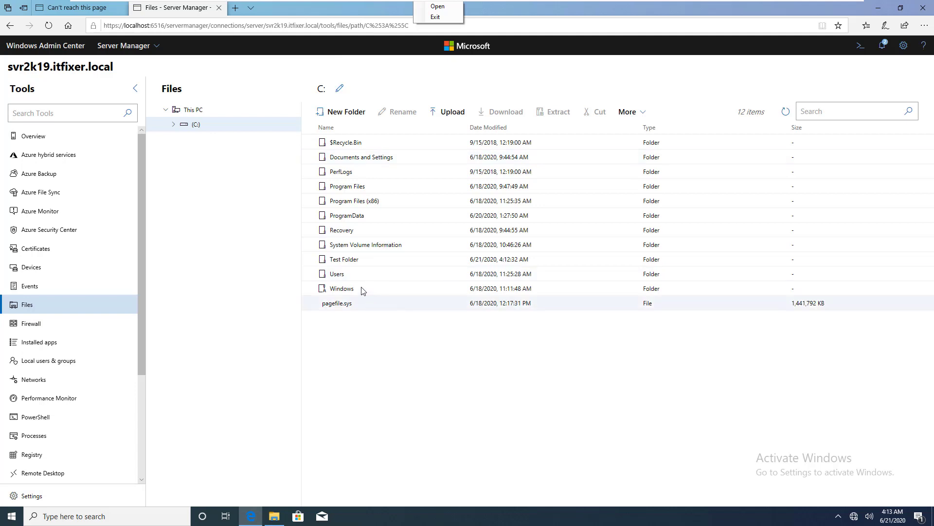
{"action": "left_click", "coordinate": [346, 259]}
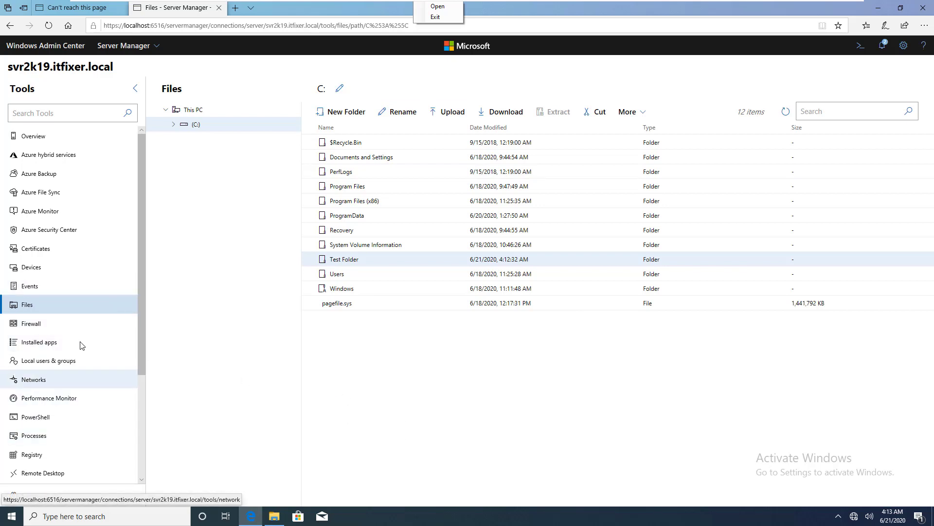
Show the Firewall tool with Domain, Private and Public profiles enabled, inbound blocked, outbound allowed.
{"action": "left_click", "coordinate": [41, 327]}
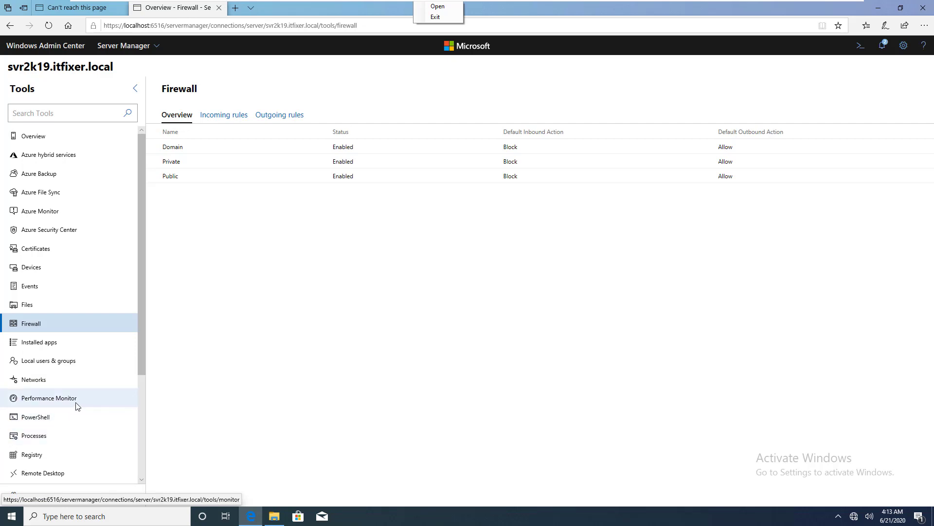
{"action": "scroll", "coordinate": [67, 442], "scroll_direction": "down", "scroll_amount": 2}
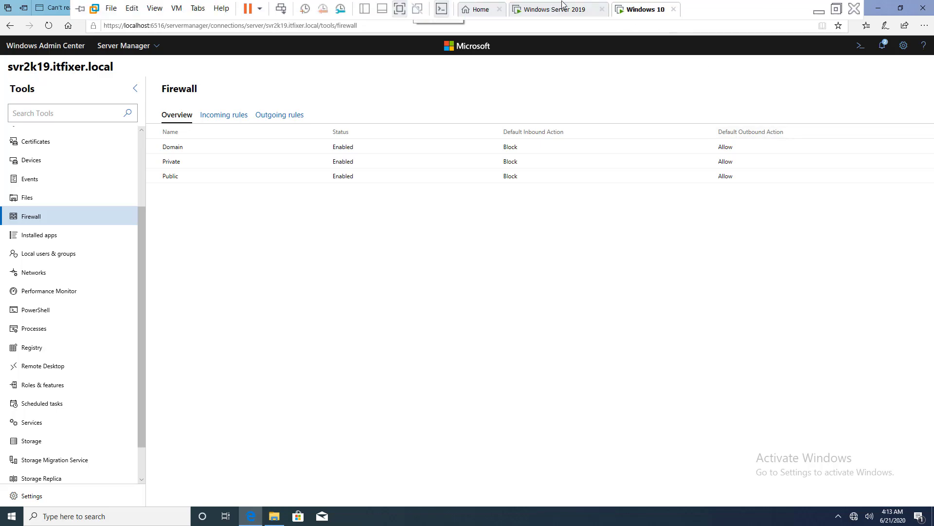
On the Server 2019 VM, allow remote desktop connections, then return to the Windows 10 VM.
{"action": "left_click", "coordinate": [555, 9]}
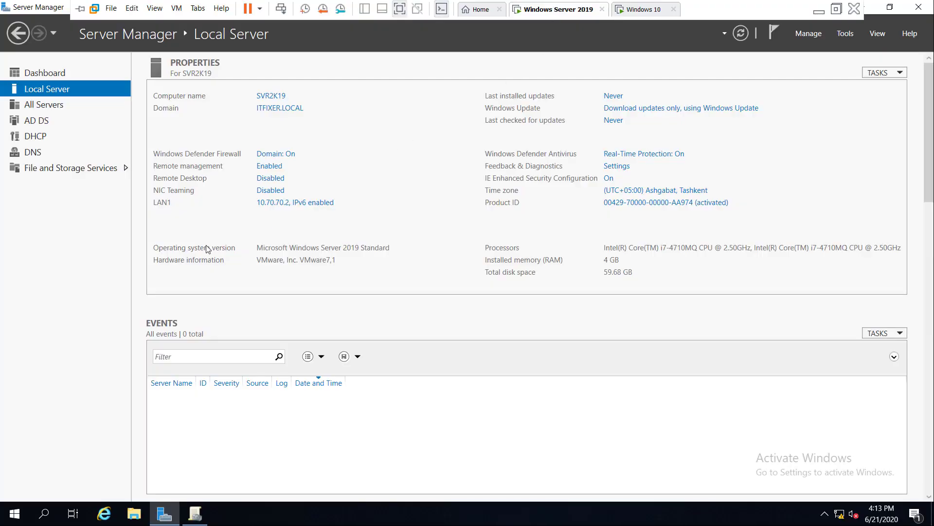
{"action": "left_click", "coordinate": [276, 180]}
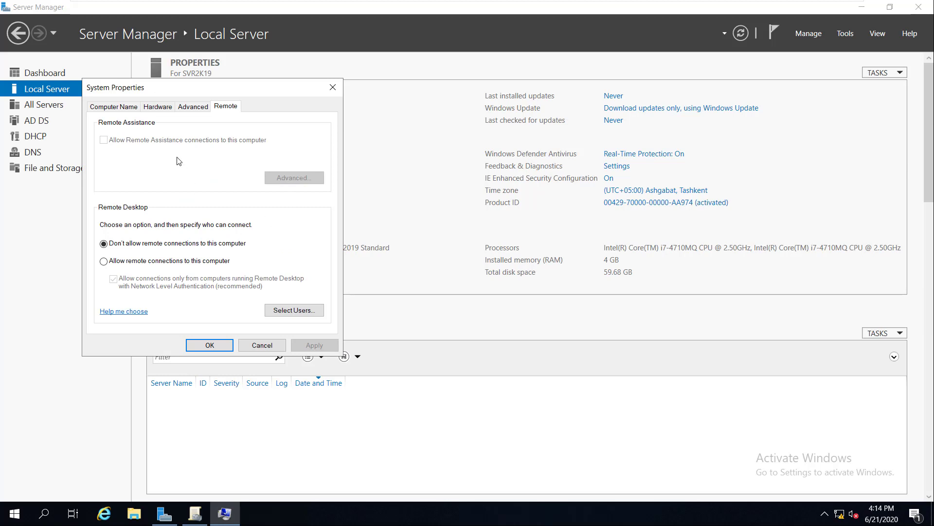
{"action": "left_click", "coordinate": [146, 262]}
{"action": "left_click", "coordinate": [314, 345]}
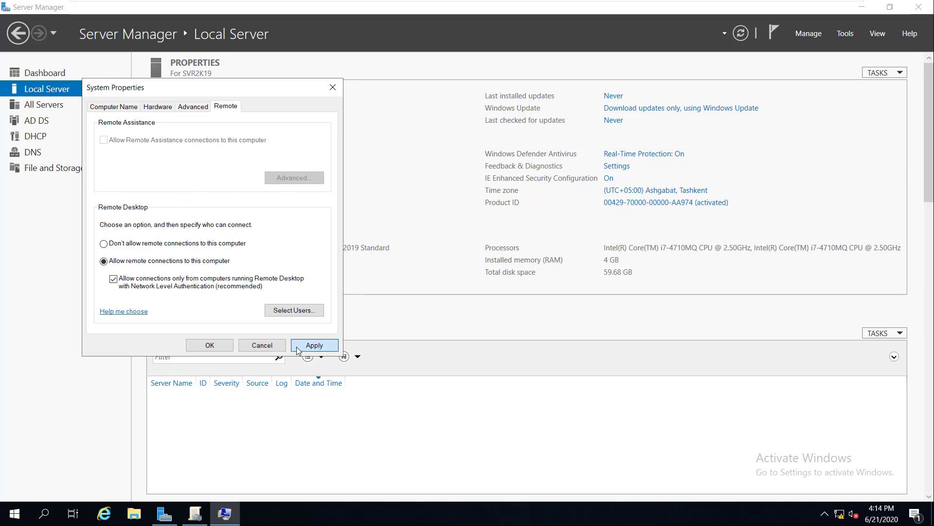
{"action": "left_click", "coordinate": [209, 345]}
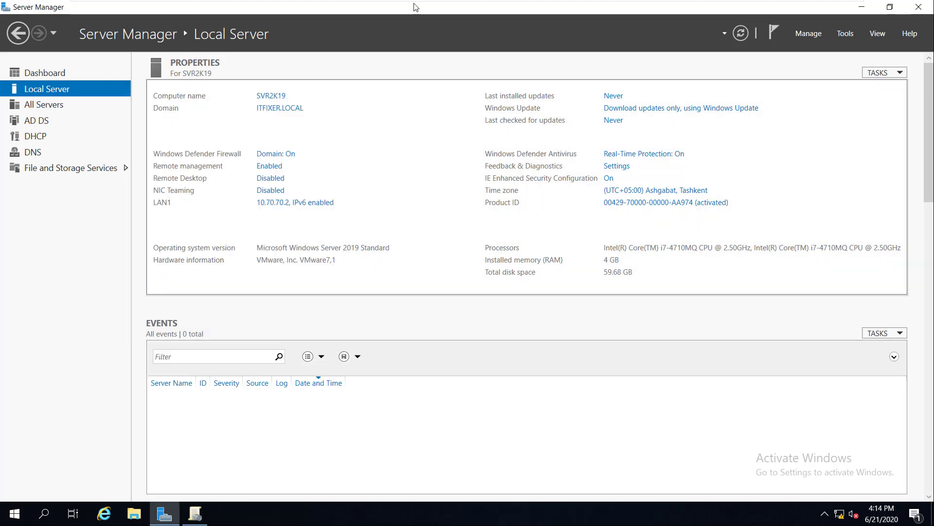
{"action": "mouse_move", "coordinate": [590, 4]}
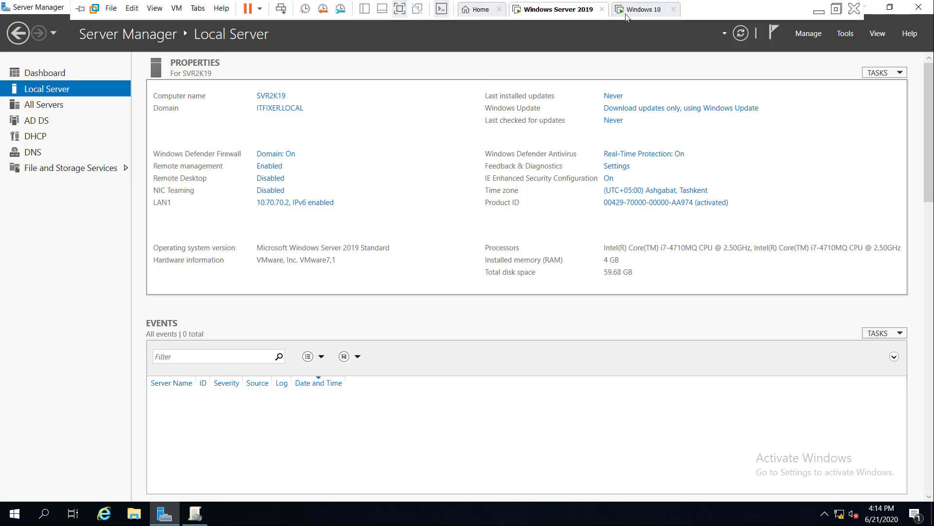
{"action": "left_click", "coordinate": [641, 9]}
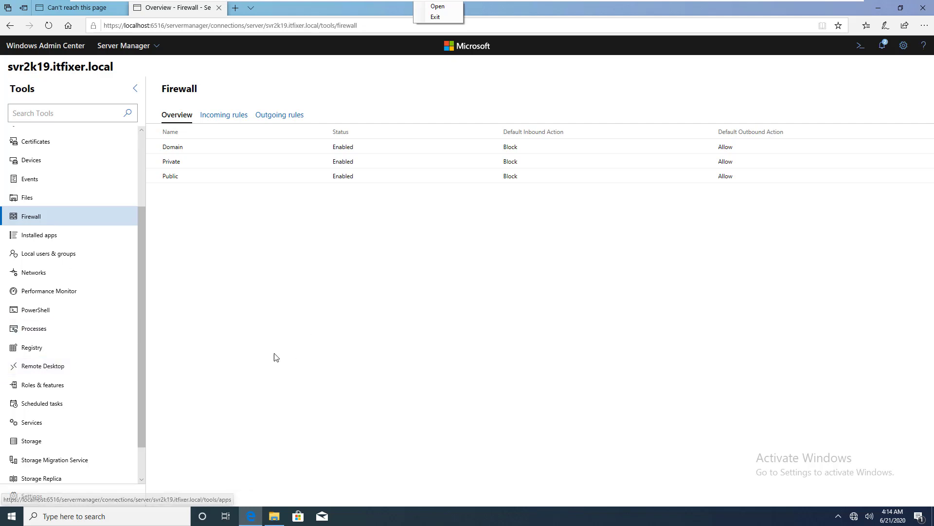
Start a Remote Desktop connection to the server, trusting its certificate without asking again.
{"action": "left_click", "coordinate": [44, 369]}
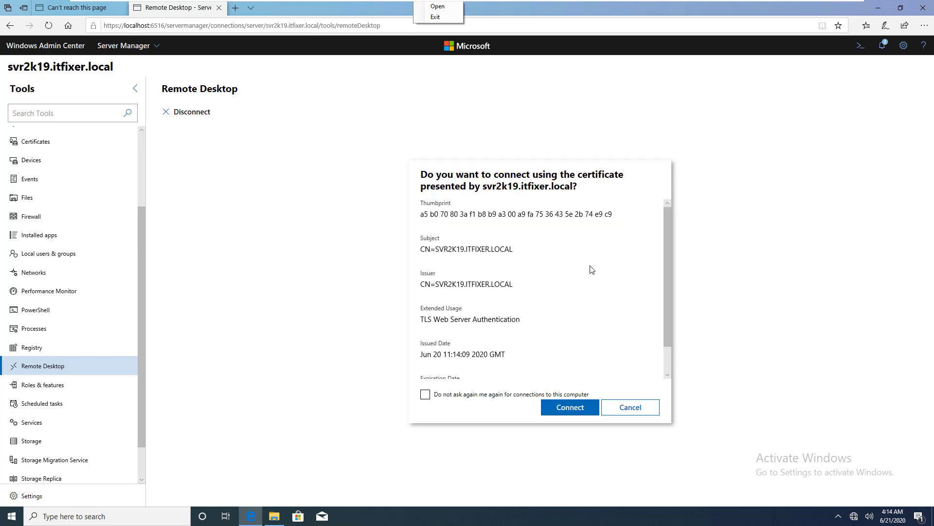
{"action": "scroll", "coordinate": [518, 267], "scroll_direction": "down", "scroll_amount": 1}
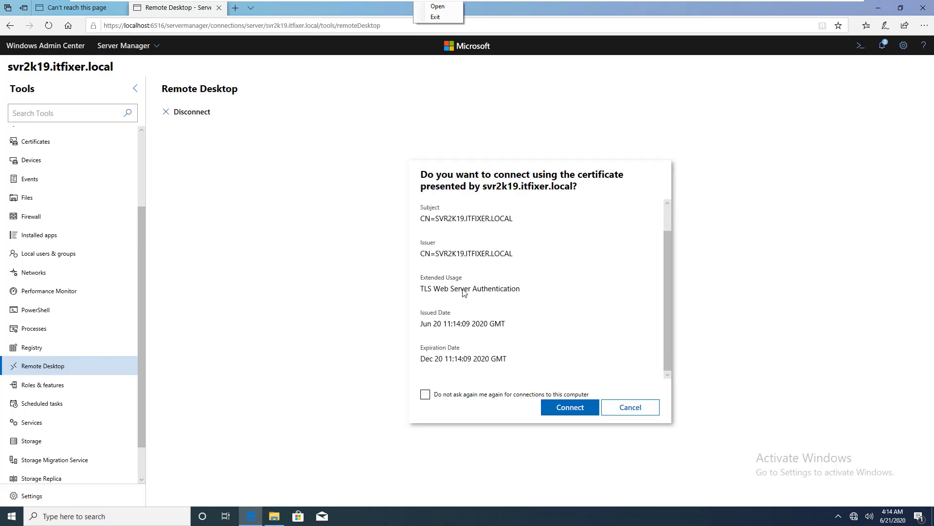
{"action": "left_click", "coordinate": [425, 395]}
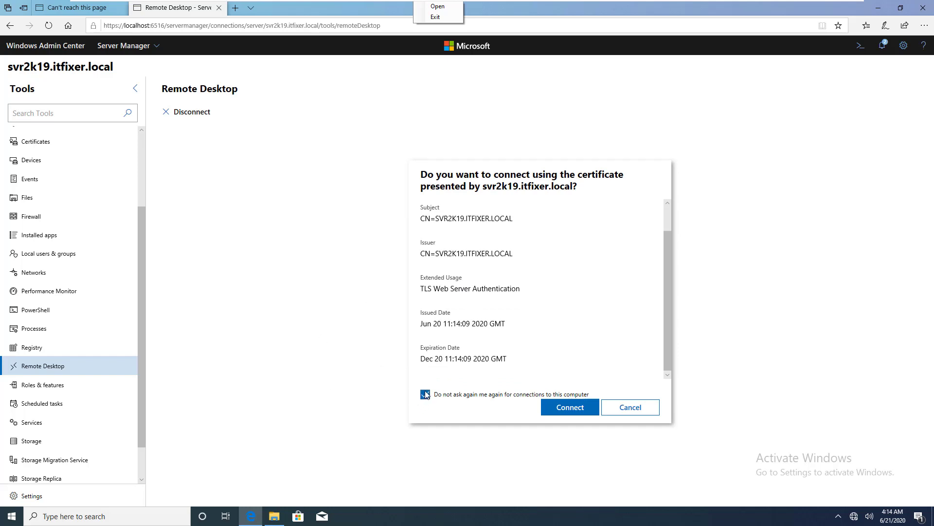
{"action": "left_click", "coordinate": [574, 411]}
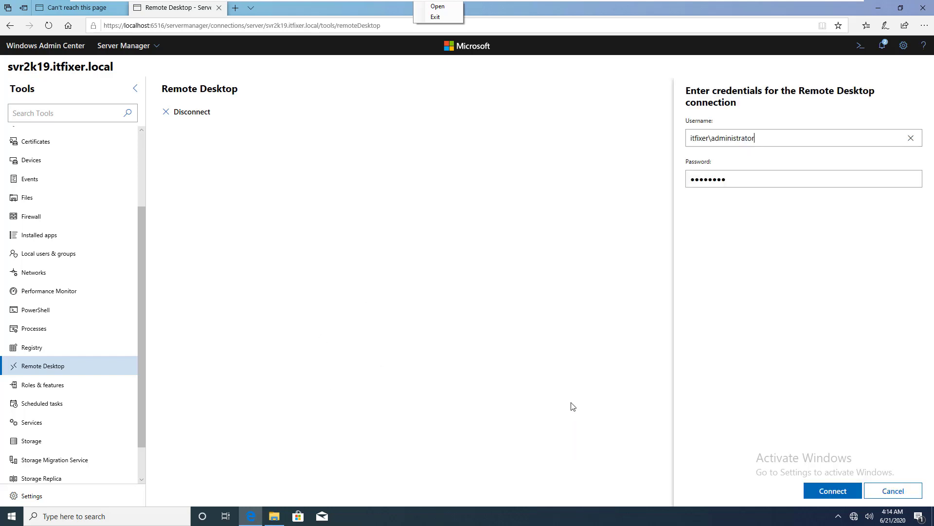
Connect the Remote Desktop session with the entered administrator credentials, briefly checking the server VM.
{"action": "left_click", "coordinate": [846, 495]}
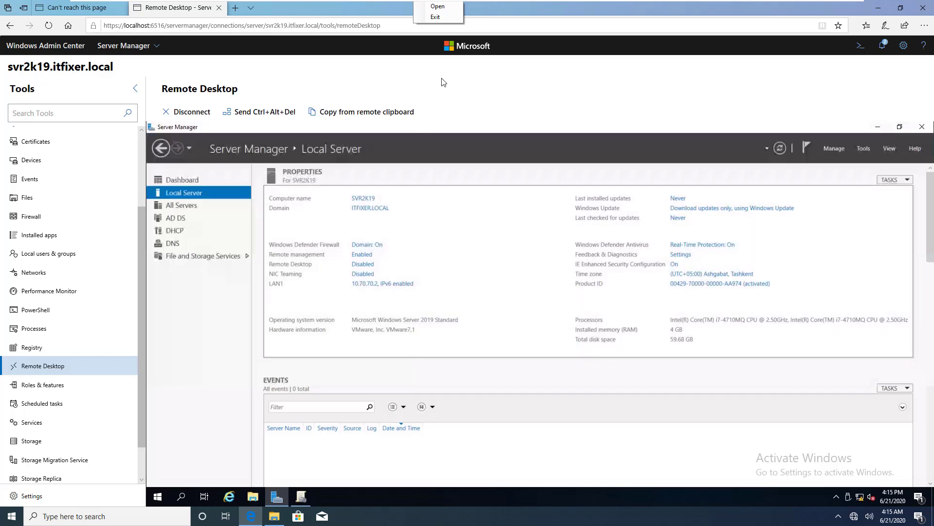
{"action": "left_click", "coordinate": [552, 10]}
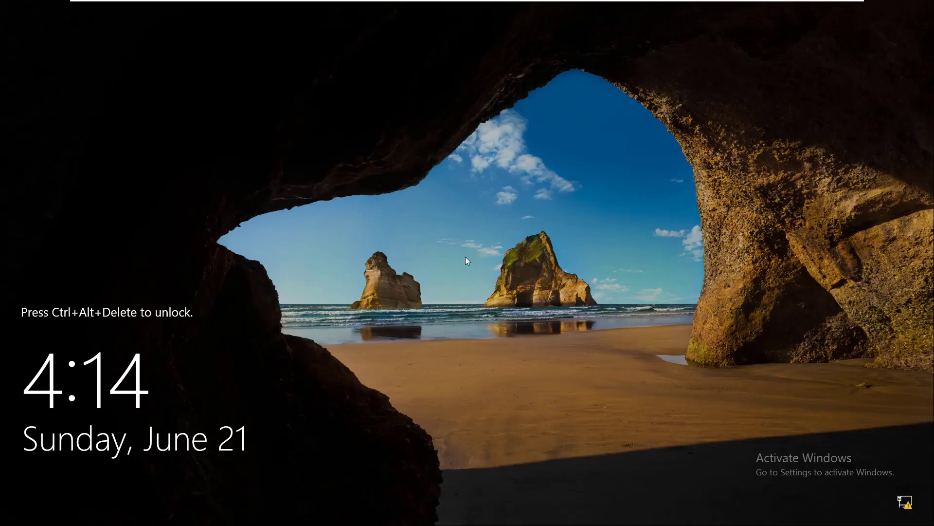
{"action": "mouse_move", "coordinate": [590, 2]}
{"action": "left_click", "coordinate": [652, 8]}
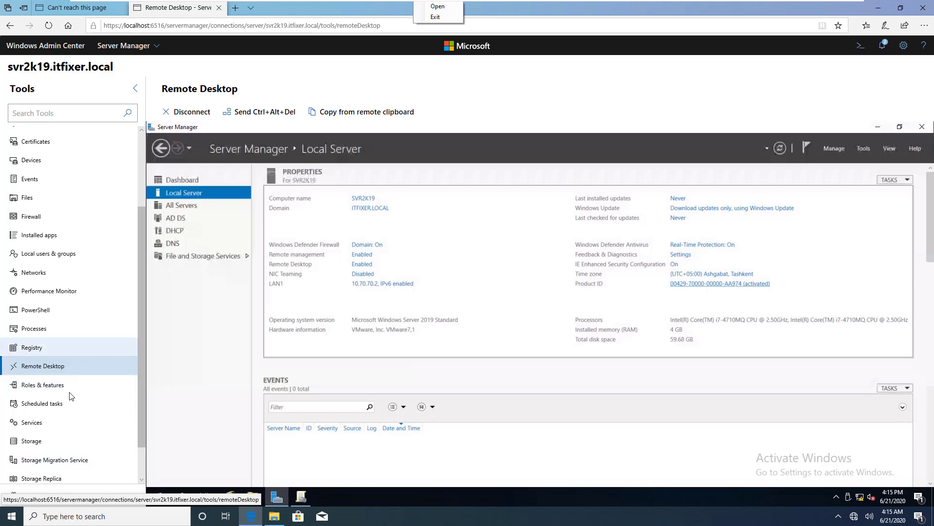
Open the server's Roles and features list and scroll through it.
{"action": "left_click", "coordinate": [37, 387]}
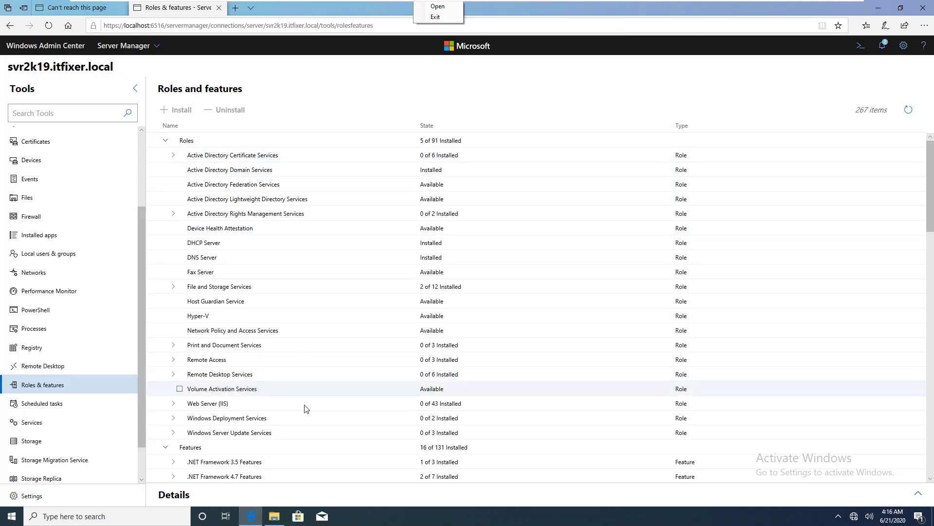
{"action": "scroll", "coordinate": [305, 408], "scroll_direction": "down", "scroll_amount": 15}
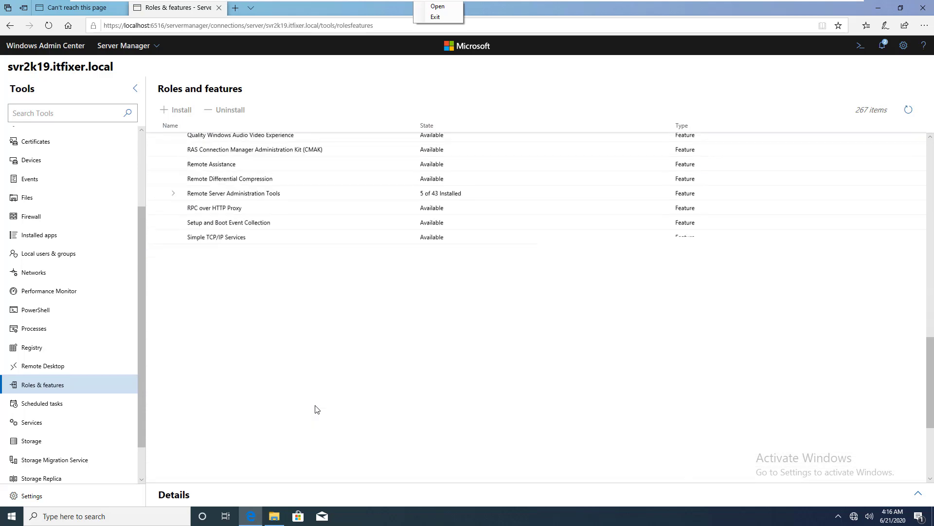
{"action": "scroll", "coordinate": [317, 409], "scroll_direction": "up", "scroll_amount": 15}
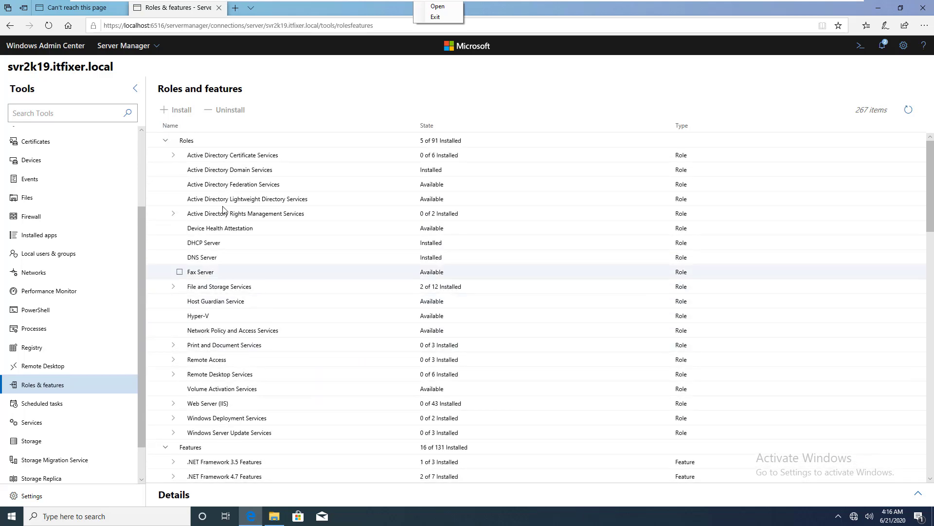
Mark Active Directory Certificate Services for installation, then decline the install.
{"action": "left_click", "coordinate": [218, 160]}
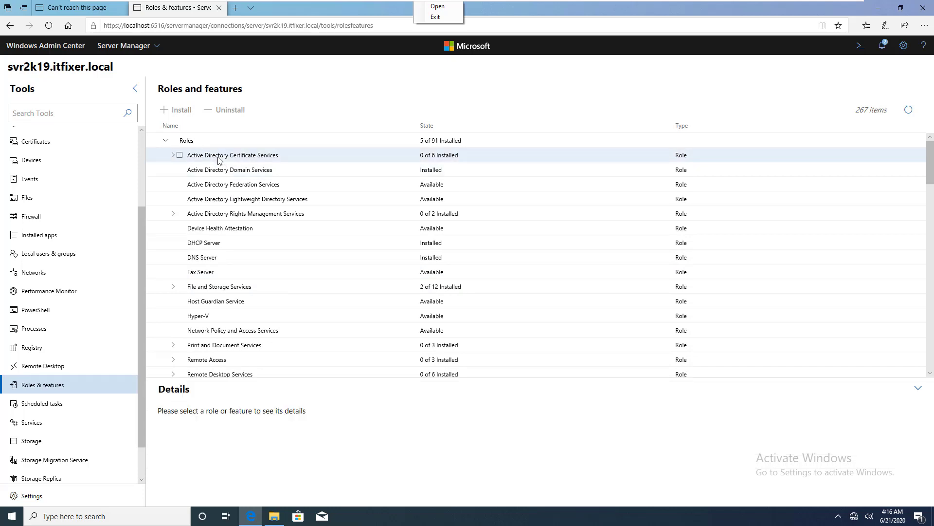
{"action": "left_click", "coordinate": [179, 155]}
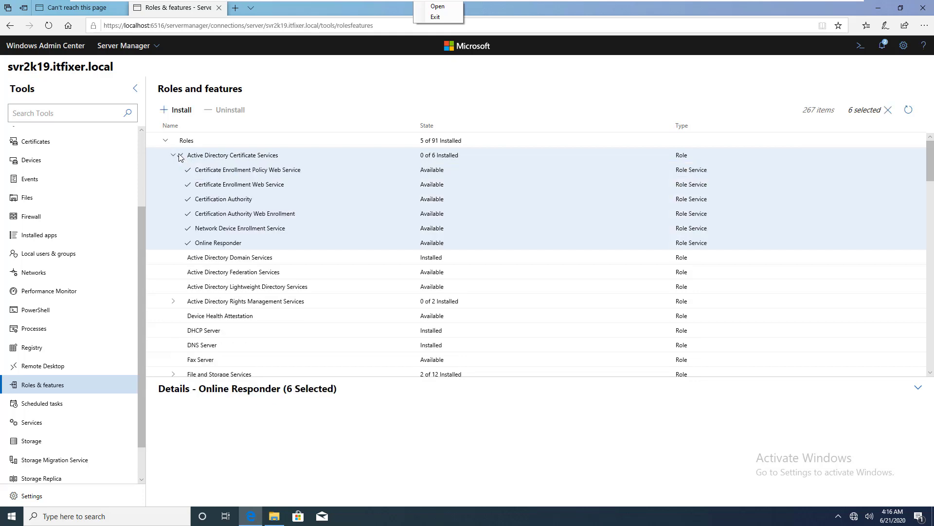
{"action": "left_click", "coordinate": [179, 111]}
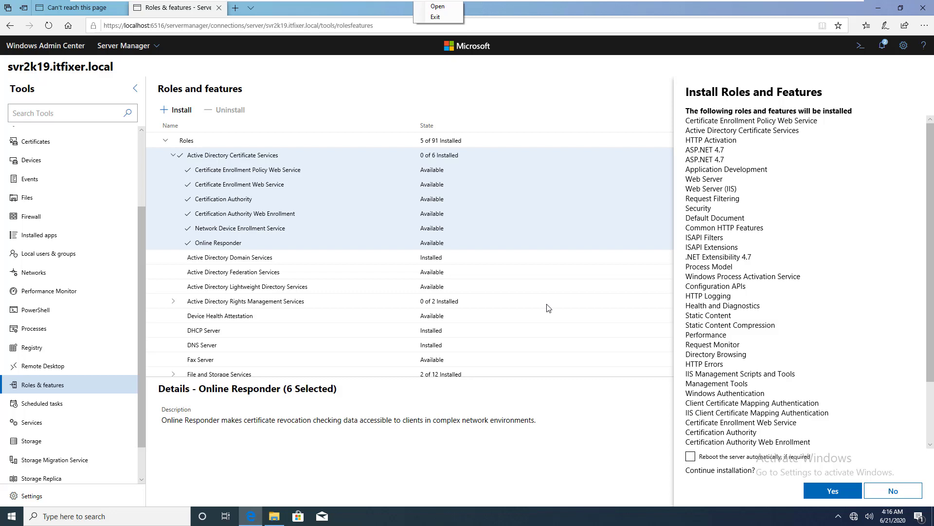
{"action": "left_click", "coordinate": [907, 490]}
{"action": "scroll", "coordinate": [115, 190], "scroll_direction": "up", "scroll_amount": 3}
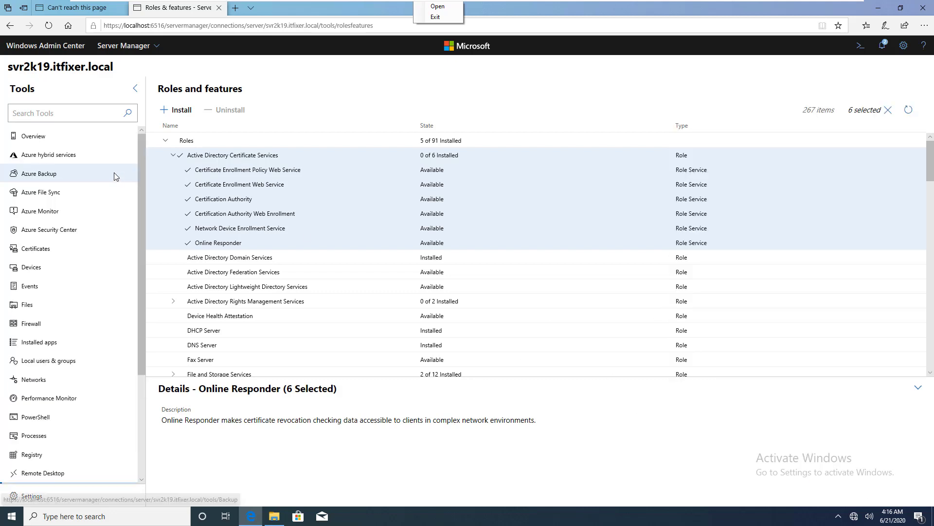
Return to the Overview tool for svr2k19.itfixer.local.
{"action": "left_click", "coordinate": [50, 136]}
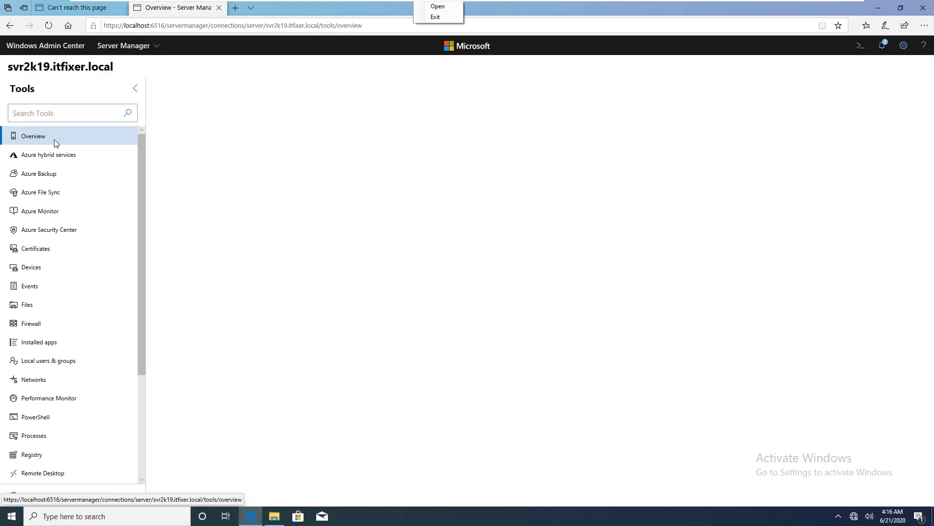